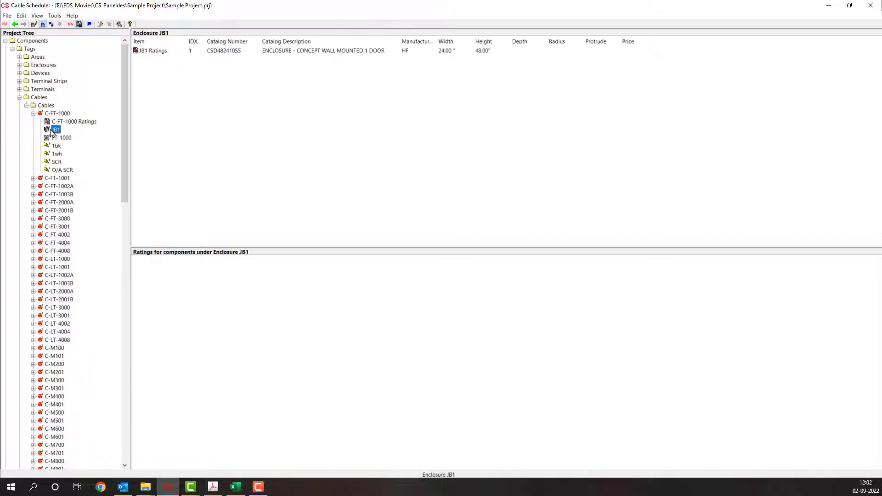
# Go from device FT-1000 to the Cables folder to list all 120 unrouted cables
pyautogui.click(60, 139)
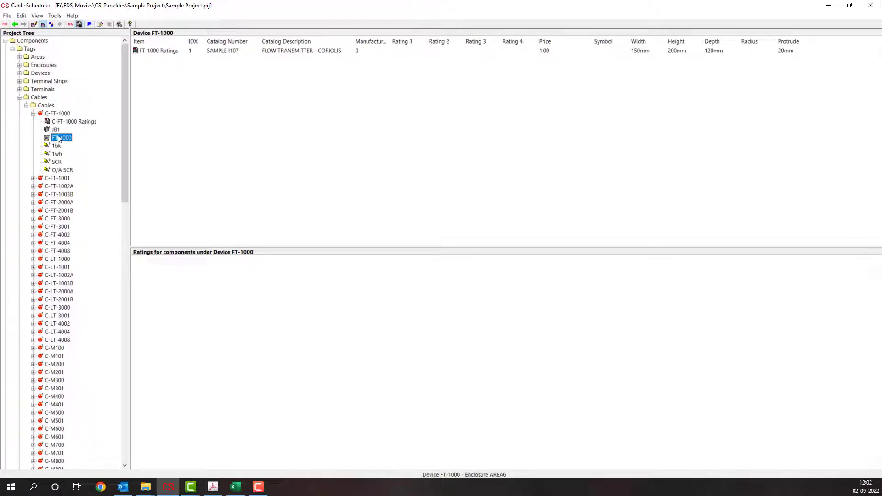
pyautogui.click(34, 114)
pyautogui.click(46, 105)
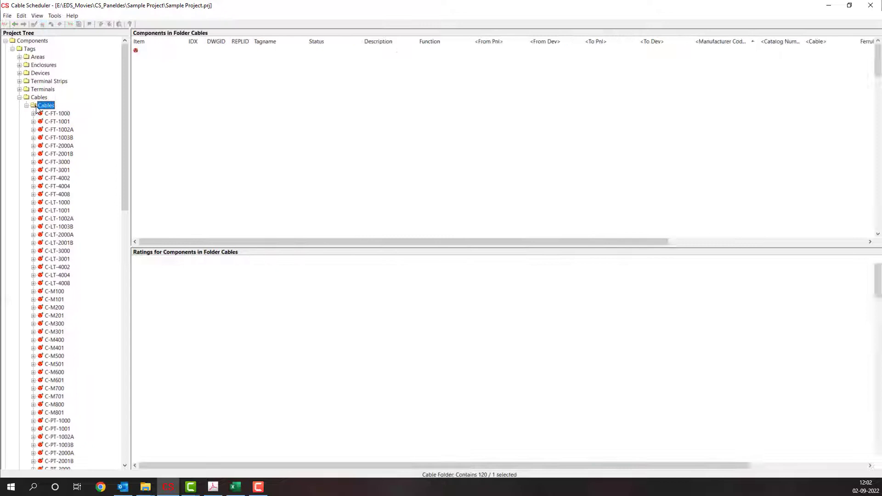
# Select cable C-M101 and review its component and ratings columns
pyautogui.click(149, 55)
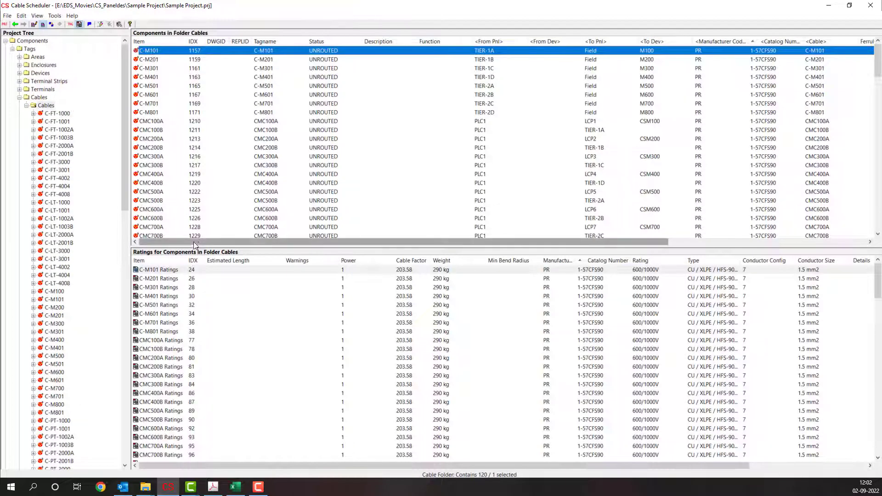
pyautogui.moveTo(199, 242); pyautogui.dragTo(399, 248)
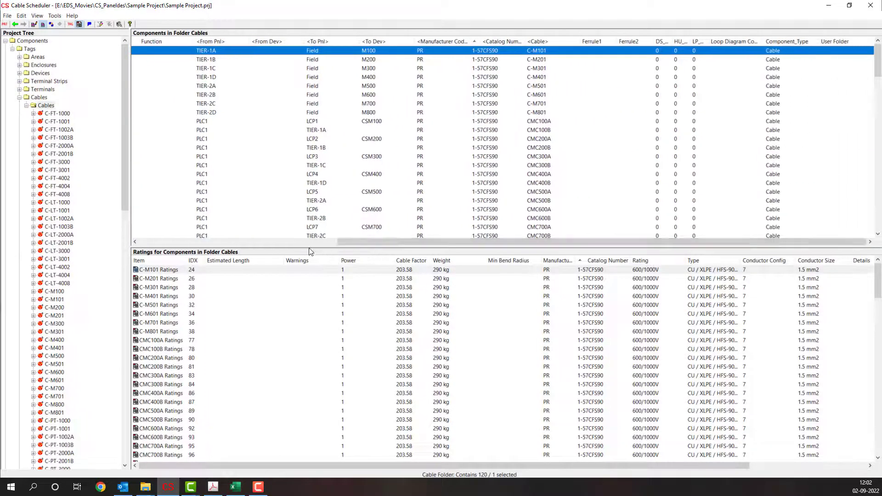
pyautogui.click(179, 270)
pyautogui.moveTo(189, 471); pyautogui.dragTo(228, 469)
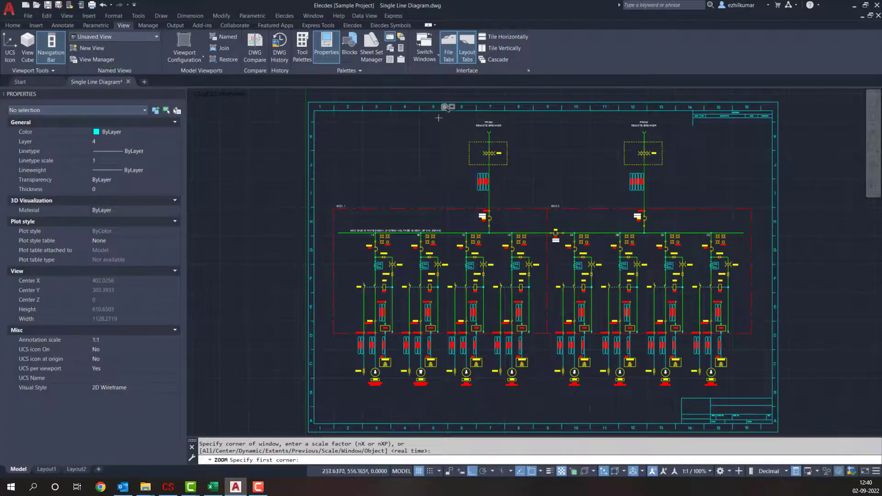
pyautogui.click(438, 116)
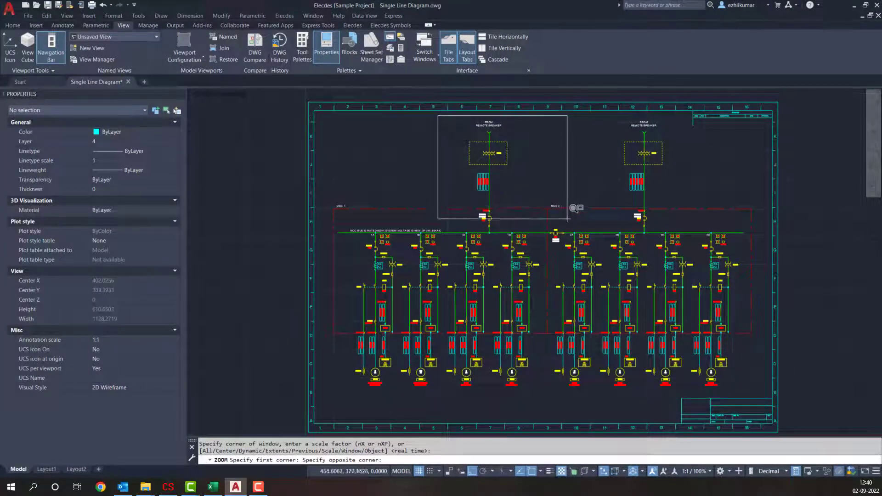
pyautogui.click(572, 221)
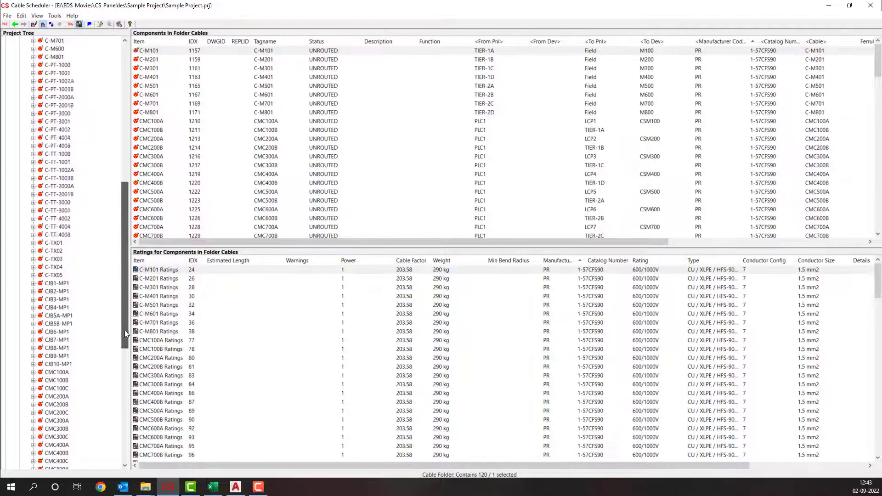
# Compare Cable_Import_List.xlsx with the 98 imported cables in the Cables folder
pyautogui.moveTo(125, 330); pyautogui.dragTo(124, 445)
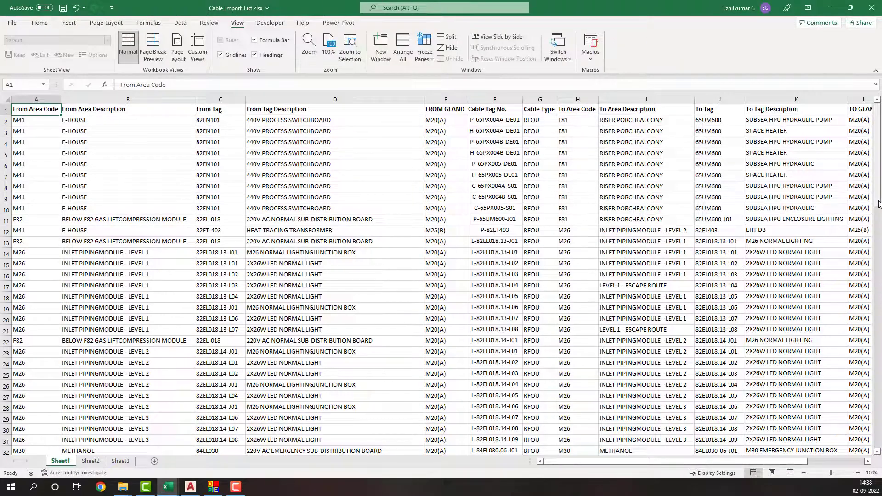
pyautogui.moveTo(879, 204); pyautogui.dragTo(878, 279)
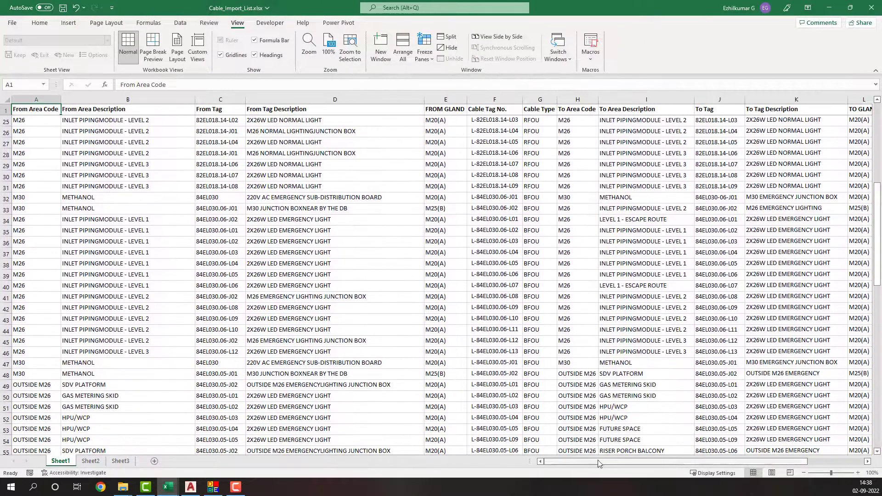
pyautogui.moveTo(593, 462); pyautogui.dragTo(650, 467)
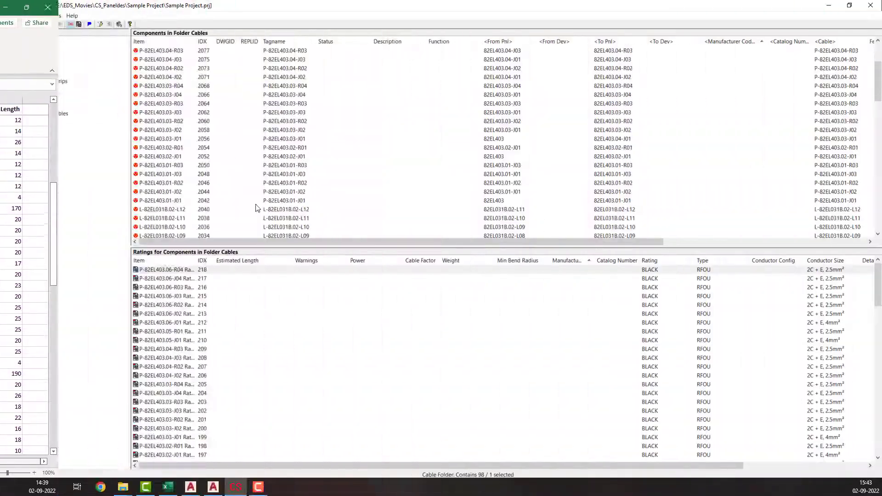
pyautogui.scroll(-6, 257, 208)
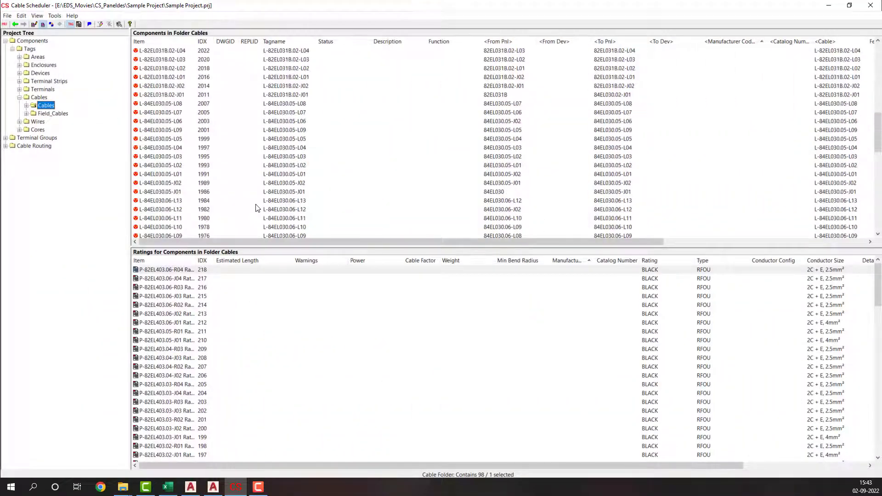
pyautogui.scroll(-7, 256, 208)
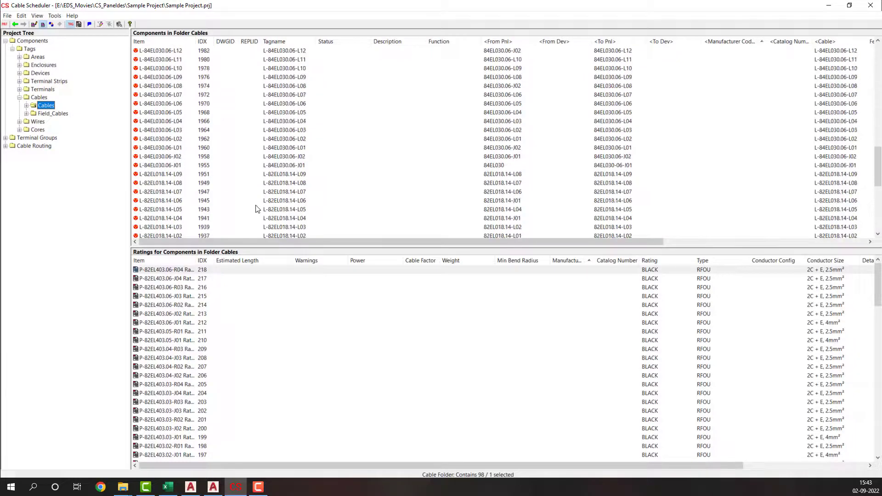
# Load the seven tray pieces at the bend beside the building into the Global Editor
pyautogui.click(859, 231)
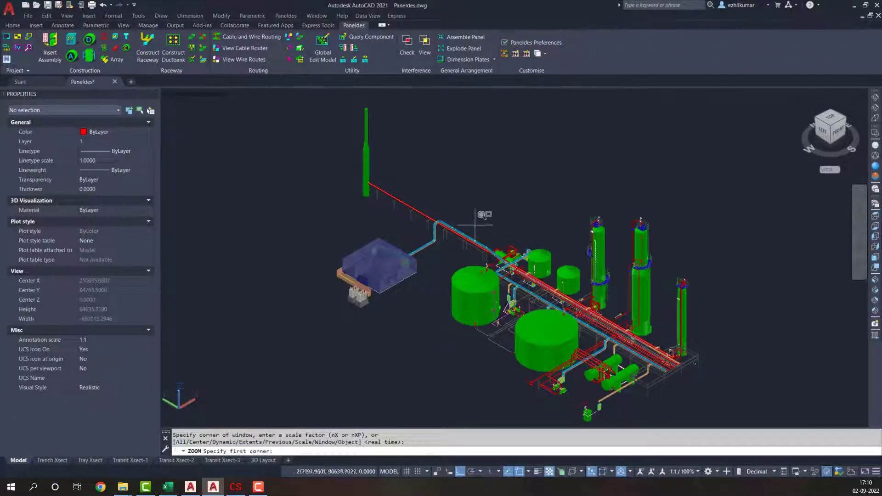
pyautogui.click(400, 200)
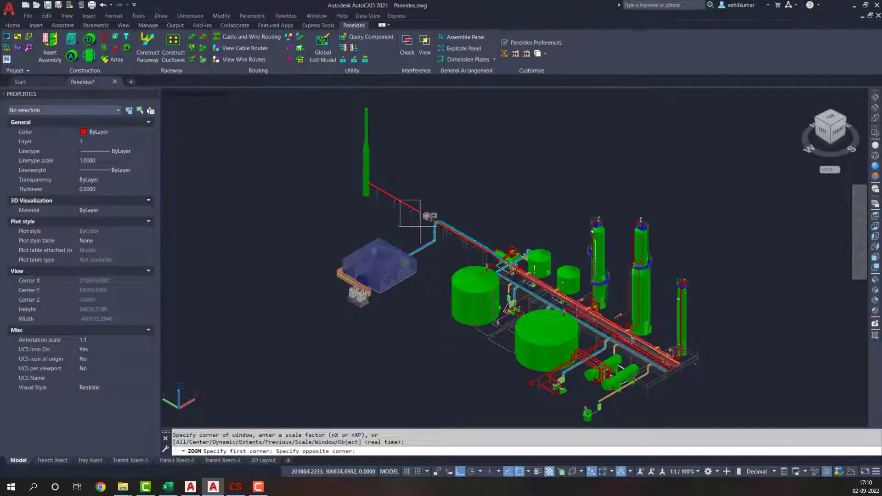
pyautogui.click(464, 271)
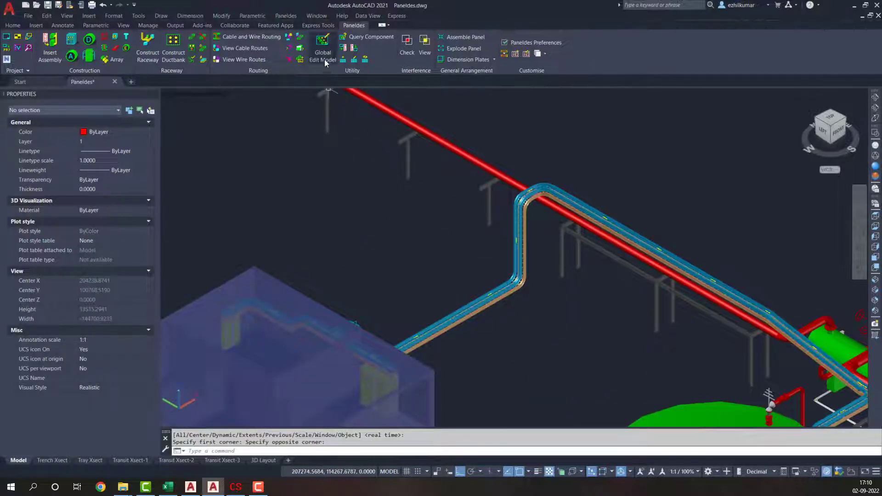
pyautogui.click(325, 59)
pyautogui.click(544, 338)
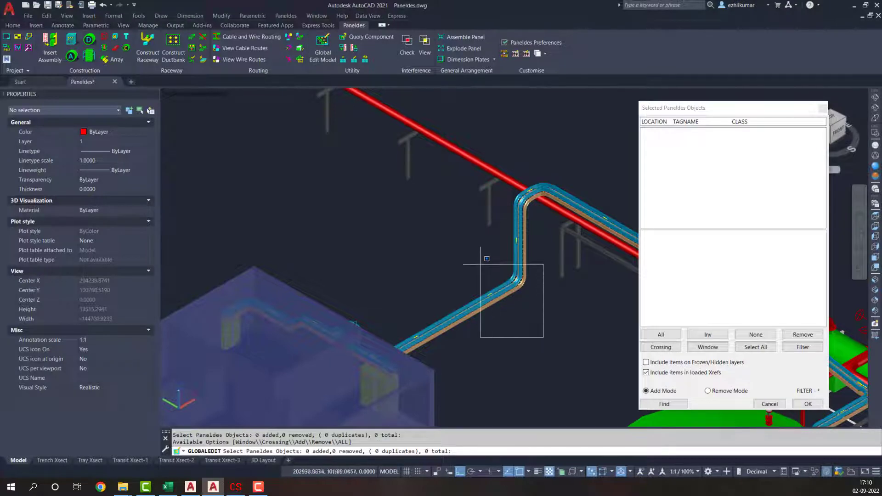
pyautogui.click(469, 252)
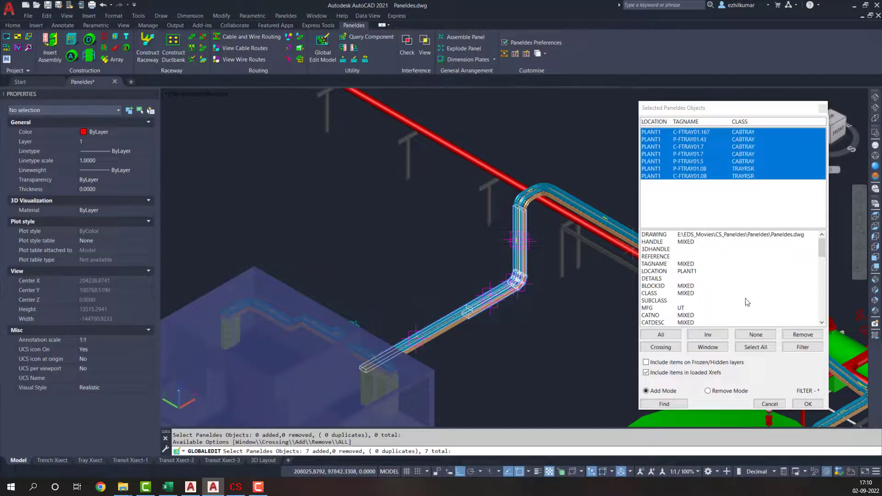
pyautogui.click(807, 404)
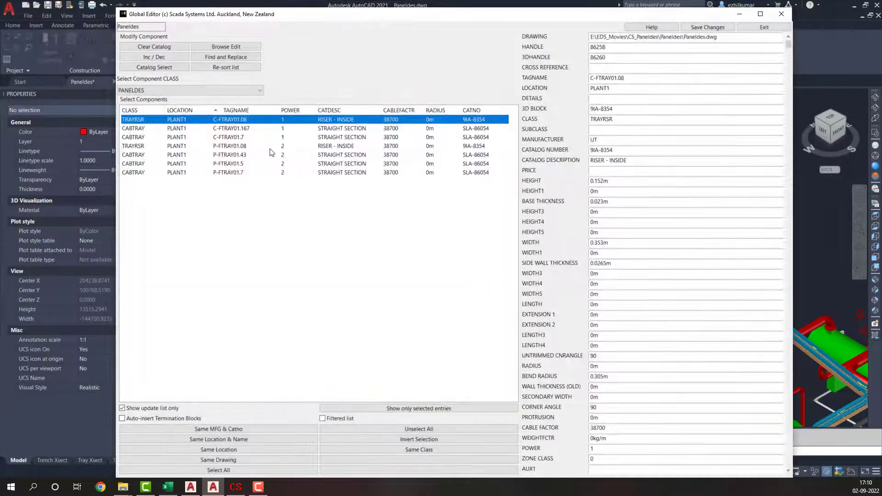
# Inspect properties of C-FTRAY01.167, riser P-FTRAY01.08, P-FTRAY01.43 and P-FTRAY01.5
pyautogui.click(259, 129)
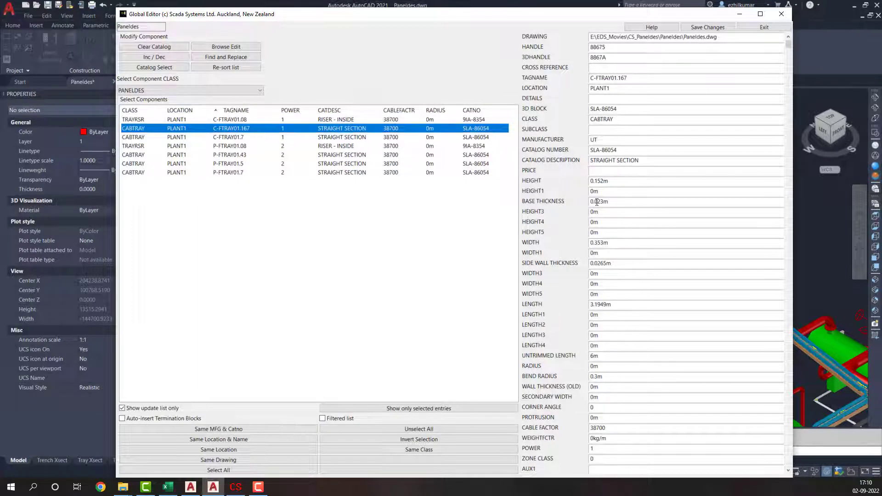
pyautogui.click(258, 146)
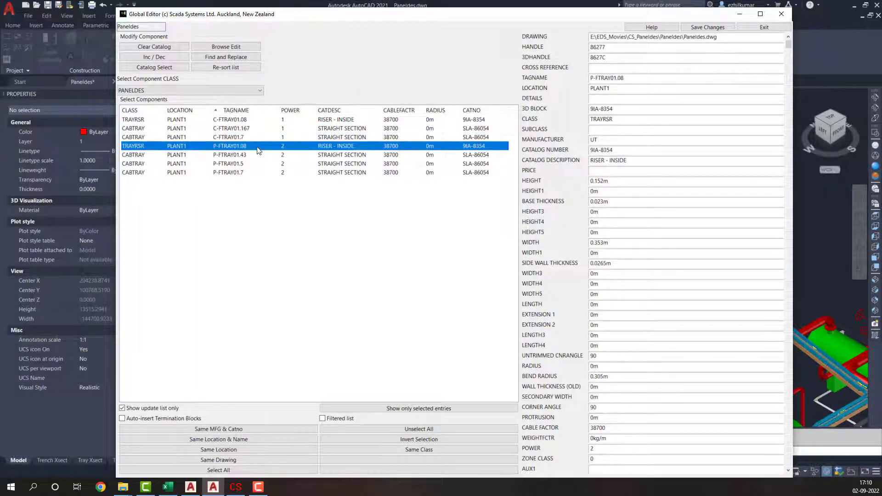
pyautogui.click(255, 156)
pyautogui.click(253, 165)
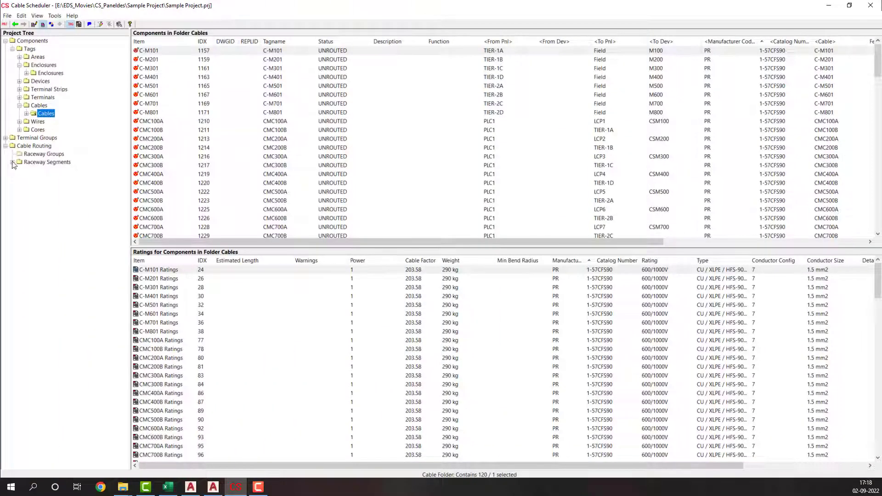
# Review raceway segments C-FTRAY01.04 and C-FTRAY01.167, then go back to the Cables folder
pyautogui.click(12, 162)
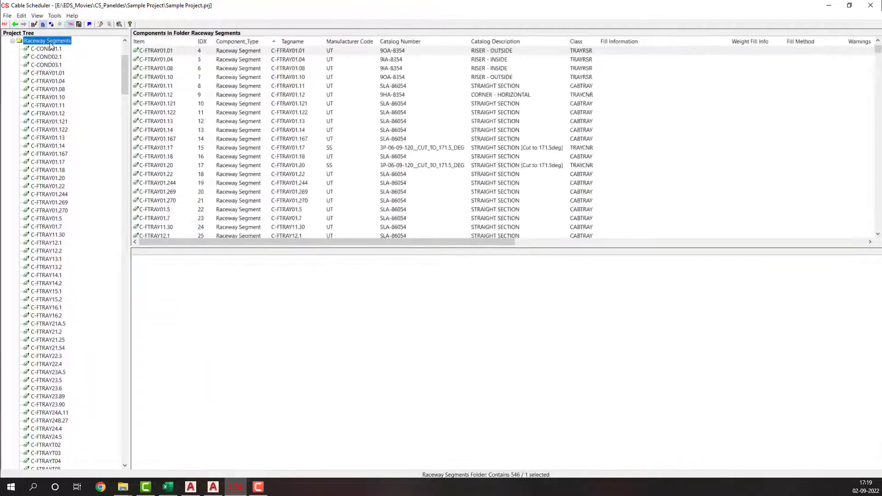
pyautogui.click(173, 61)
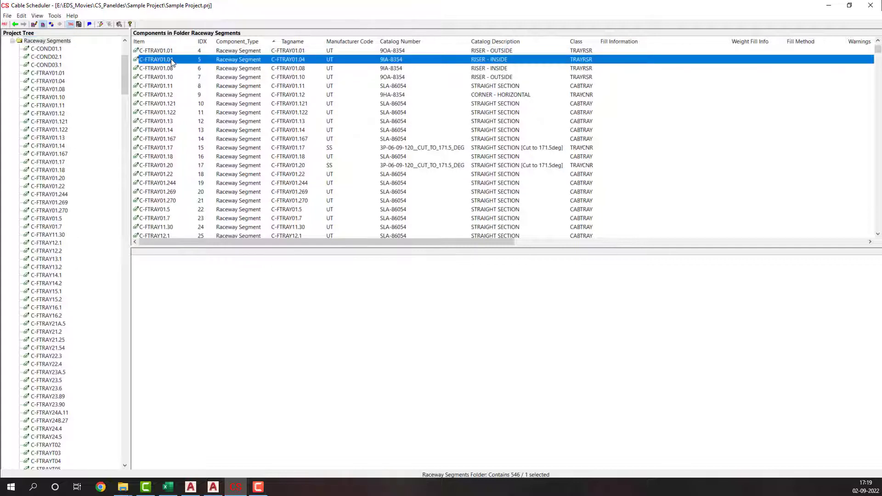
pyautogui.click(179, 139)
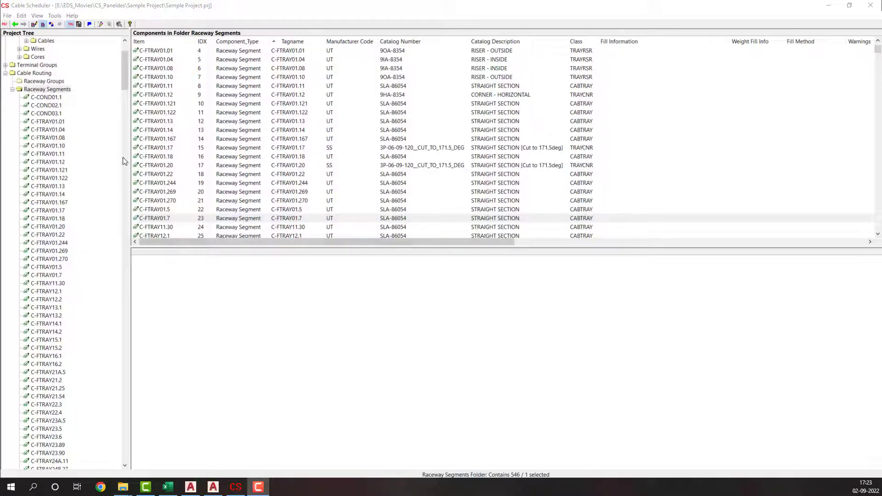
pyautogui.click(46, 40)
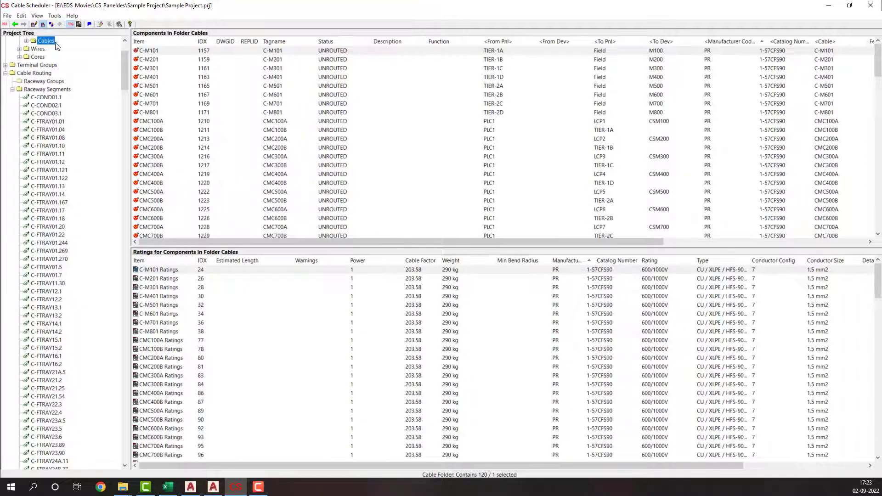
# Select all 120 cables in the Cables folder and auto-route them
pyautogui.click(148, 69)
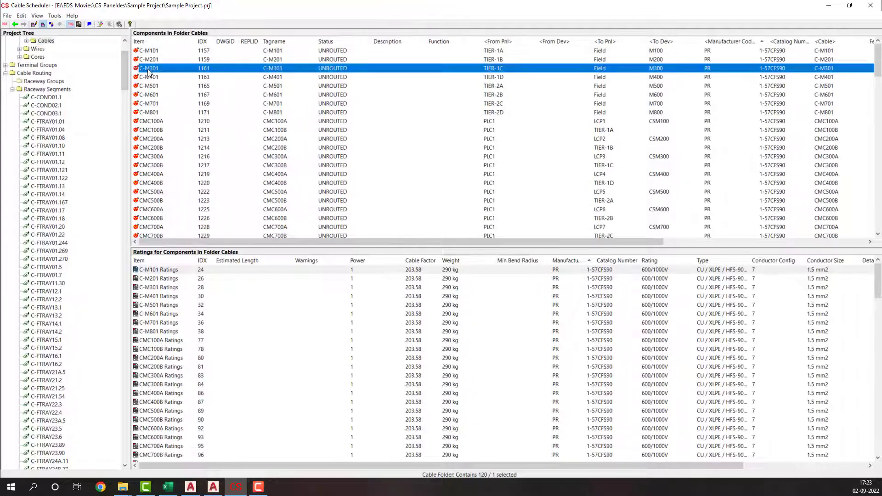
pyautogui.rightClick(148, 71)
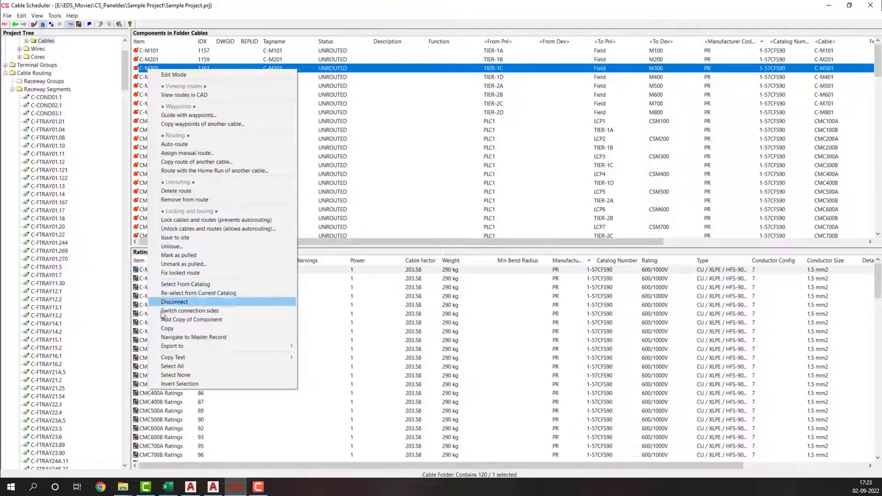
pyautogui.click(180, 366)
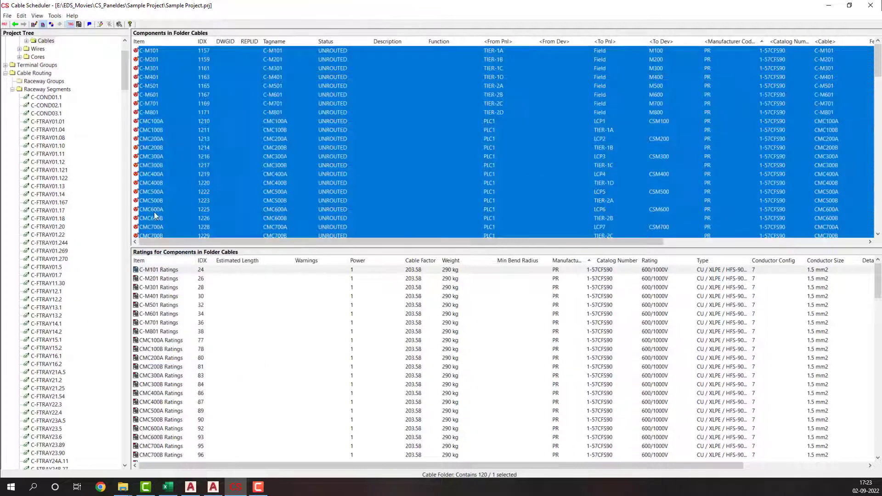
pyautogui.rightClick(145, 98)
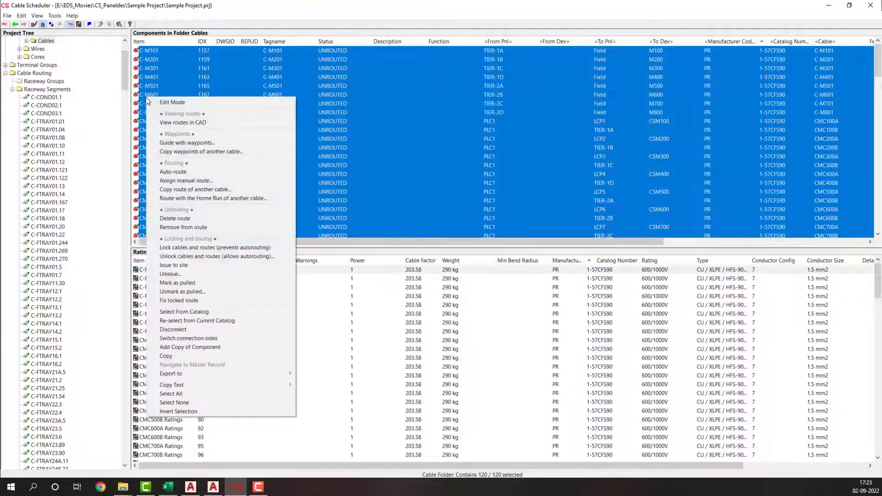
pyautogui.click(173, 172)
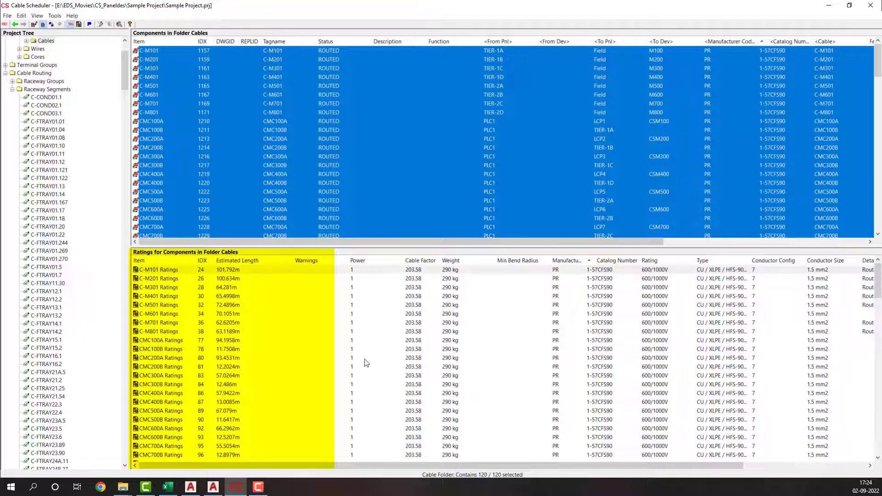
# Check the estimated lengths in the C-M101 and C-M201 ratings rows
pyautogui.click(229, 272)
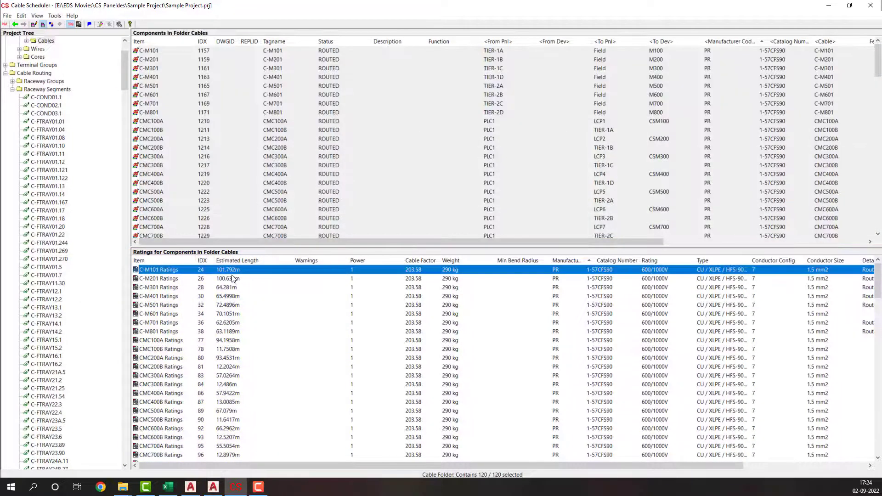
pyautogui.click(233, 279)
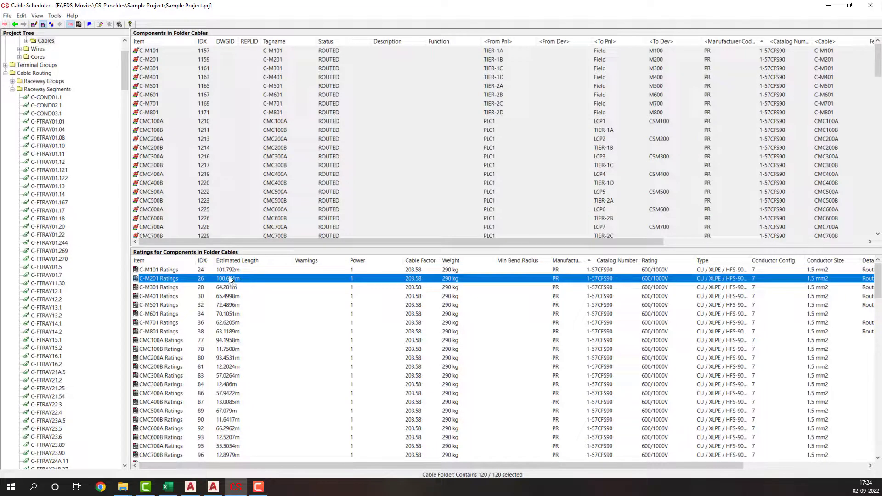
pyautogui.click(229, 272)
pyautogui.moveTo(880, 274); pyautogui.dragTo(862, 457)
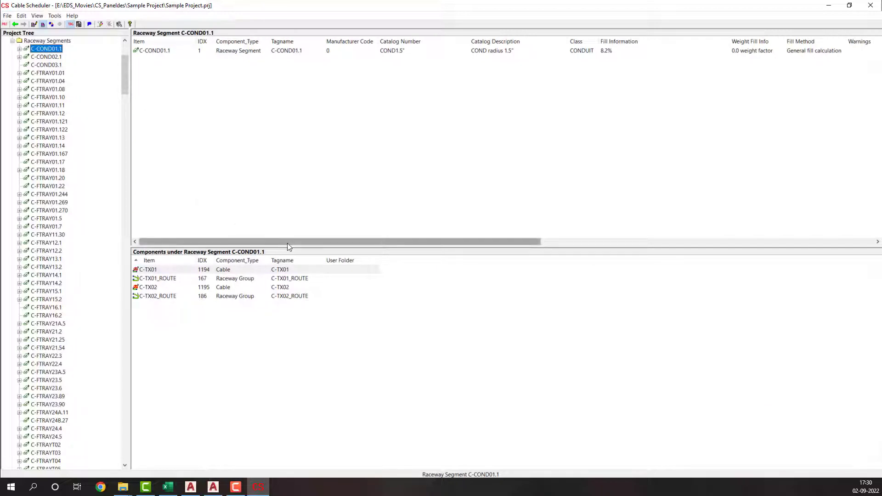
# List all raceway segments and review their fill percentages and calculated lengths
pyautogui.moveTo(305, 243); pyautogui.dragTo(344, 242)
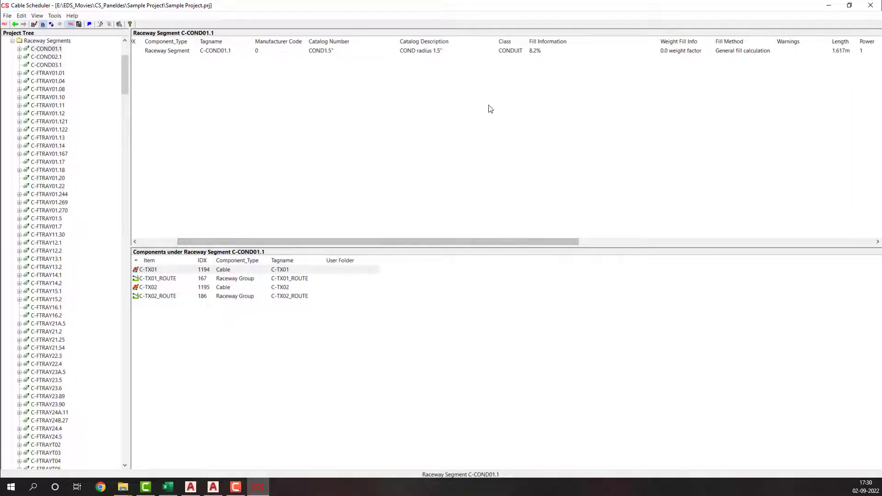
pyautogui.click(542, 52)
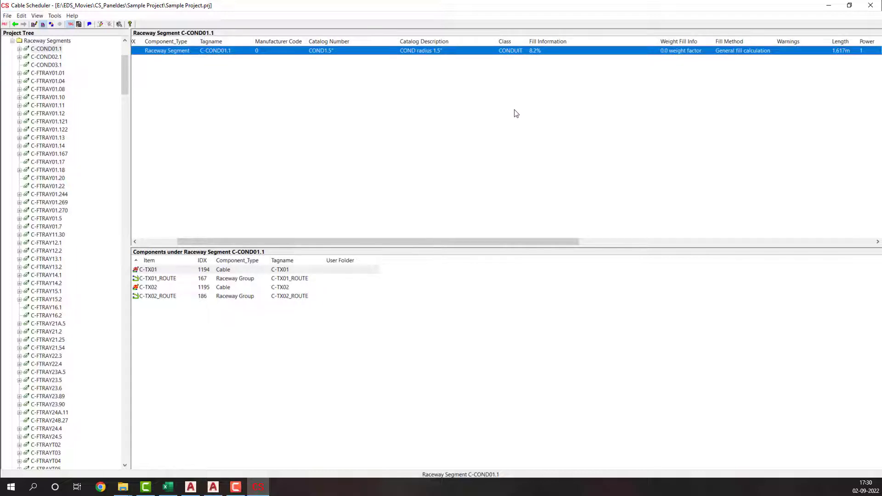
pyautogui.moveTo(444, 238); pyautogui.dragTo(351, 242)
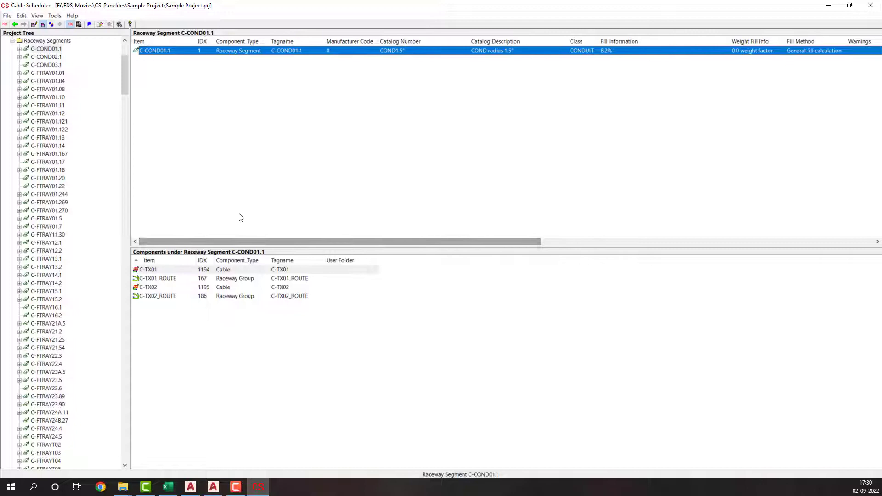
pyautogui.click(67, 41)
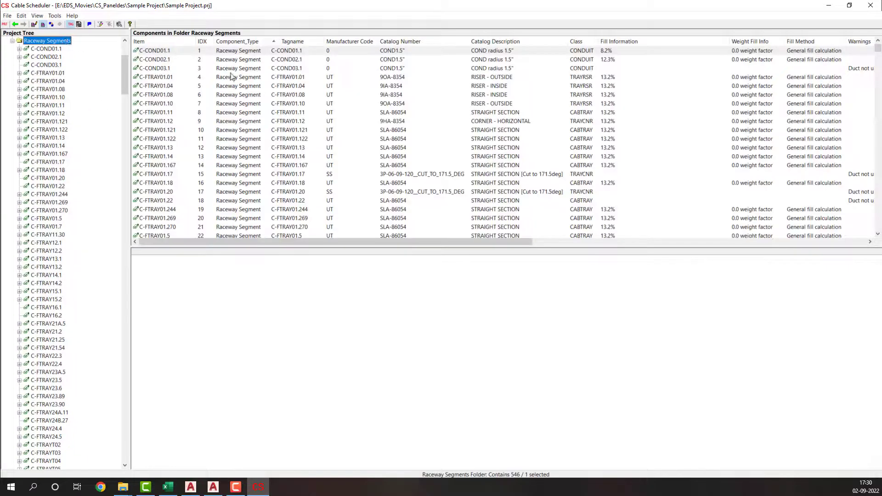
pyautogui.moveTo(414, 242); pyautogui.dragTo(459, 244)
pyautogui.click(552, 98)
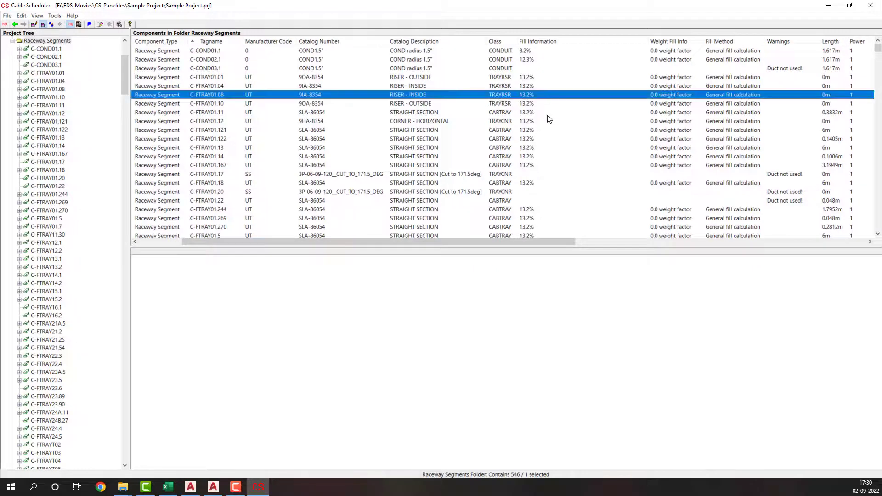
pyautogui.scroll(-4, 549, 119)
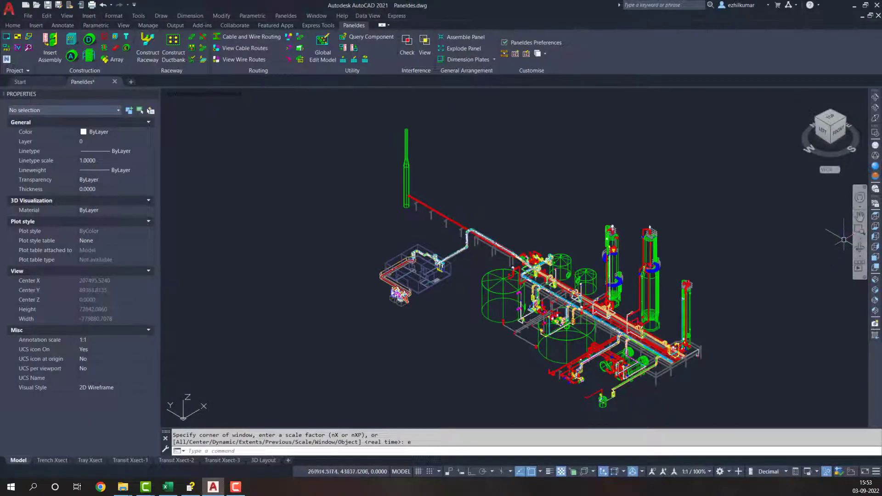
# Zoom into the central pipe rack and query cable C-M101's properties
pyautogui.click(859, 230)
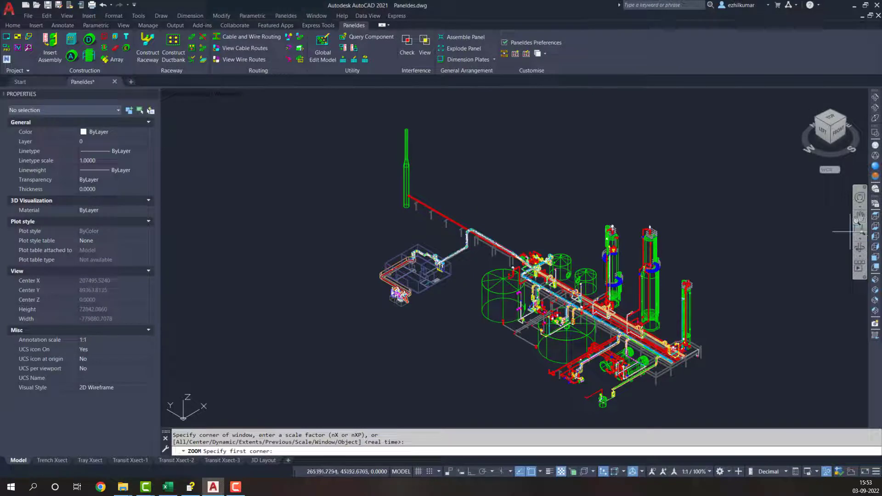
pyautogui.click(521, 259)
pyautogui.click(578, 316)
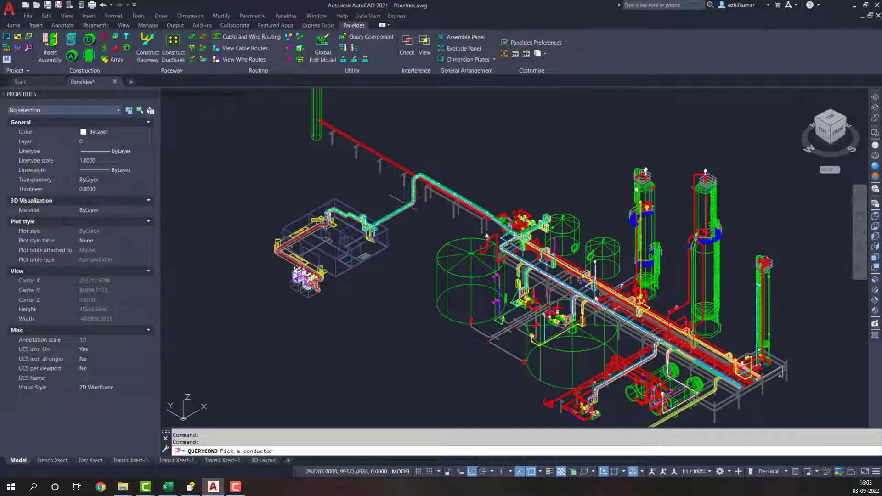
pyautogui.click(281, 182)
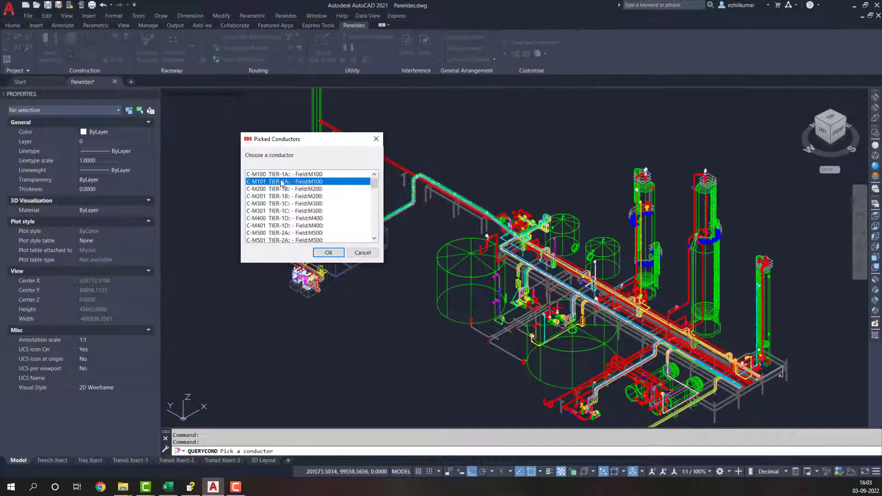
pyautogui.click(328, 252)
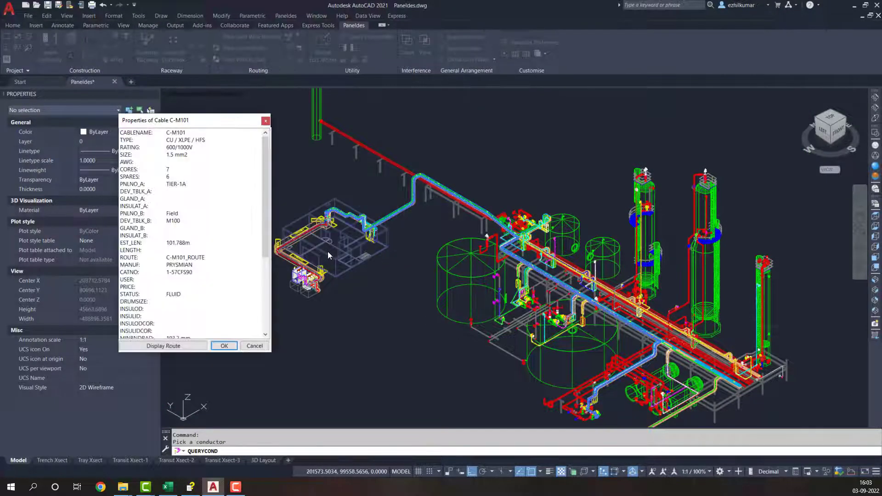
# Review C-M101's 101.788m estimated length and display its route in the model
pyautogui.click(175, 185)
pyautogui.moveTo(176, 192); pyautogui.dragTo(179, 244)
pyautogui.scroll(-6, 179, 246)
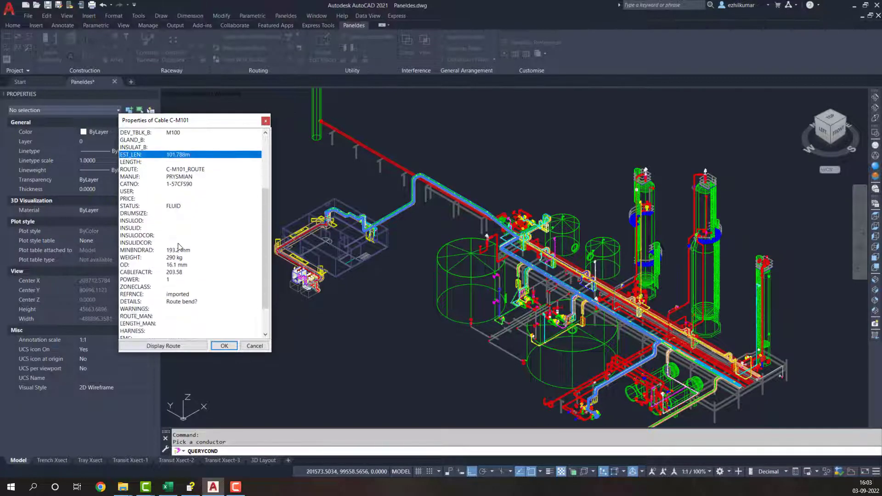
pyautogui.click(161, 345)
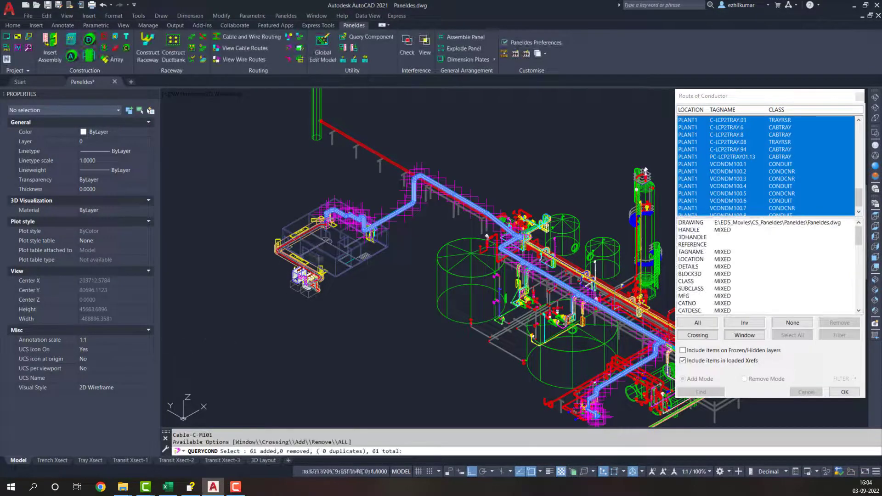
pyautogui.scroll(15, 831, 128)
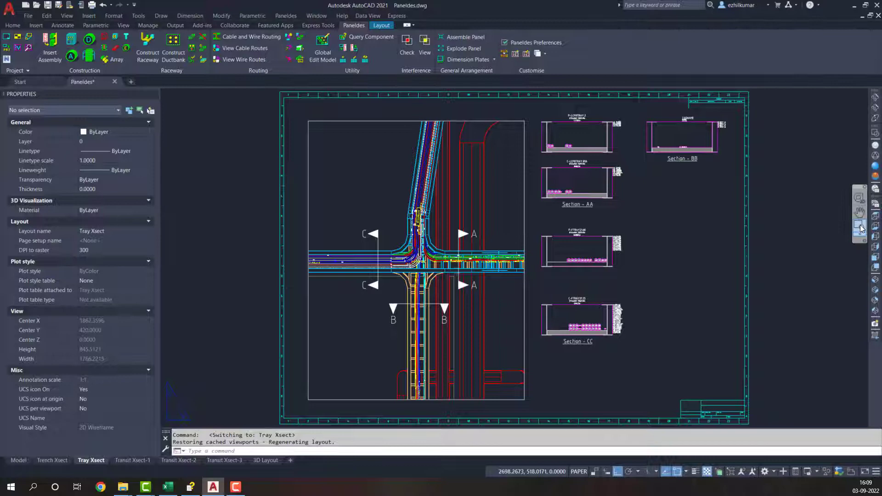
# Zoom in on the Section CC tray to inspect its cables
pyautogui.click(862, 228)
pyautogui.click(528, 293)
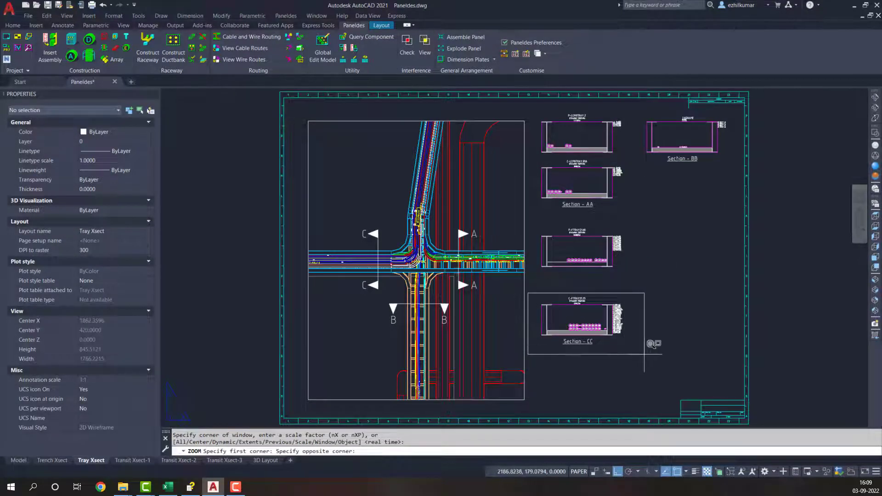
pyautogui.click(644, 354)
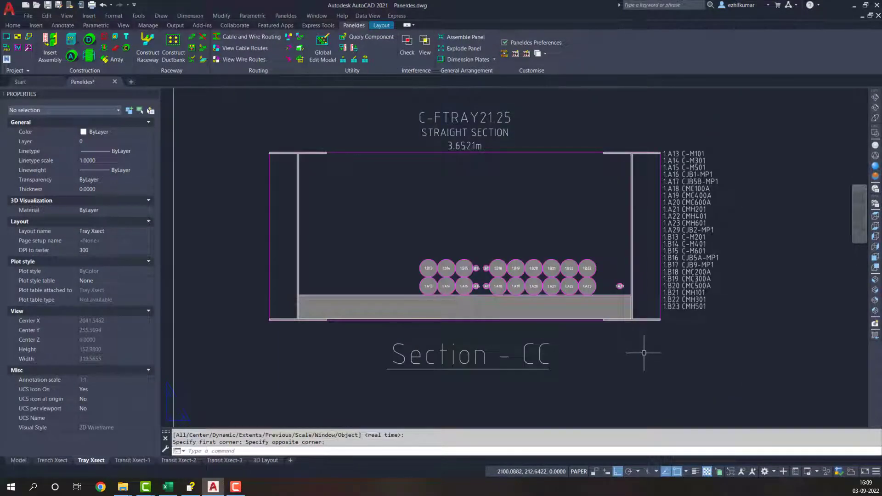
# Show the Transit Xsect-1 layout zoomed on TRANSIT001's 66.7% filled duct
pyautogui.hotkey('ctrl', 'pagedown')
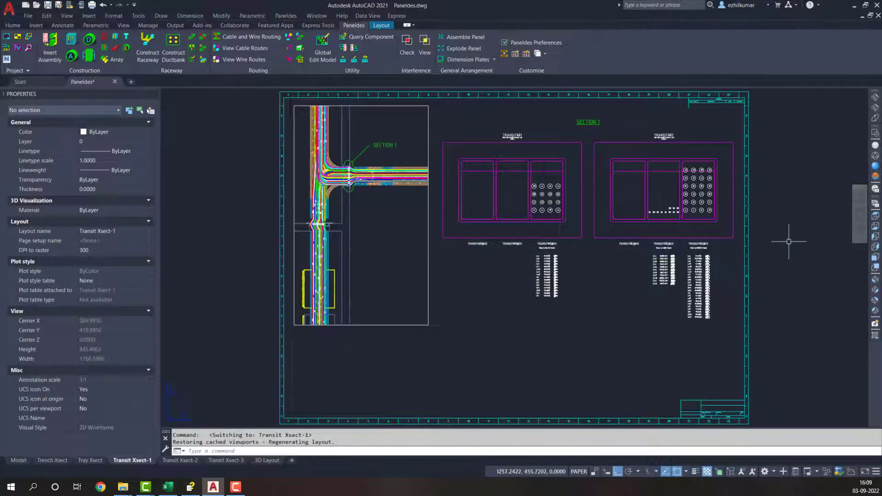
pyautogui.click(860, 229)
pyautogui.click(513, 189)
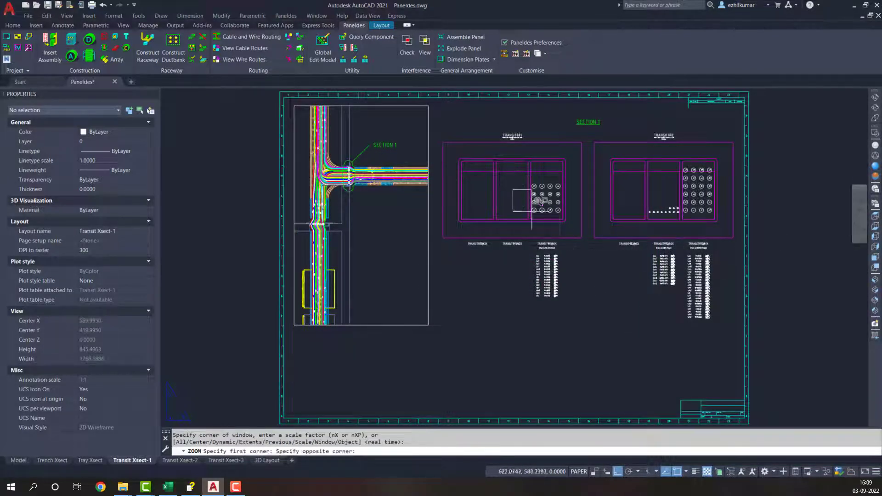
pyautogui.click(590, 275)
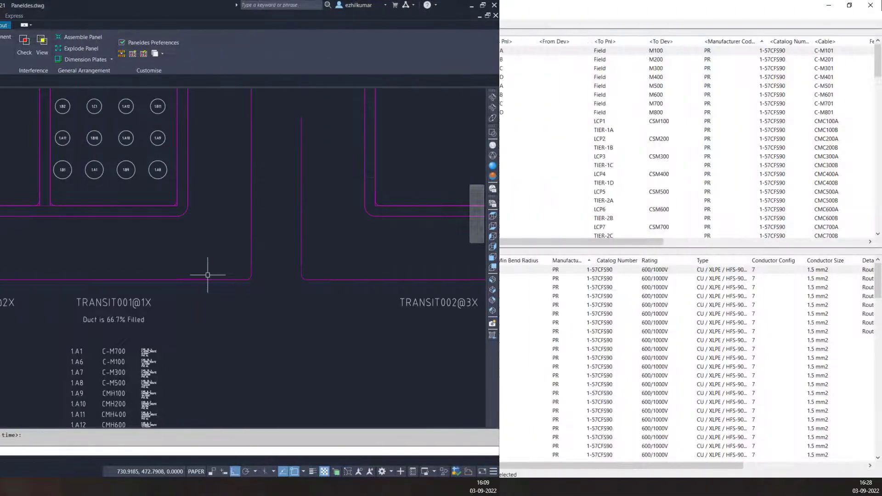
# Lock the 16 cables CMC100A through CMC800B and their routes
pyautogui.click(279, 124)
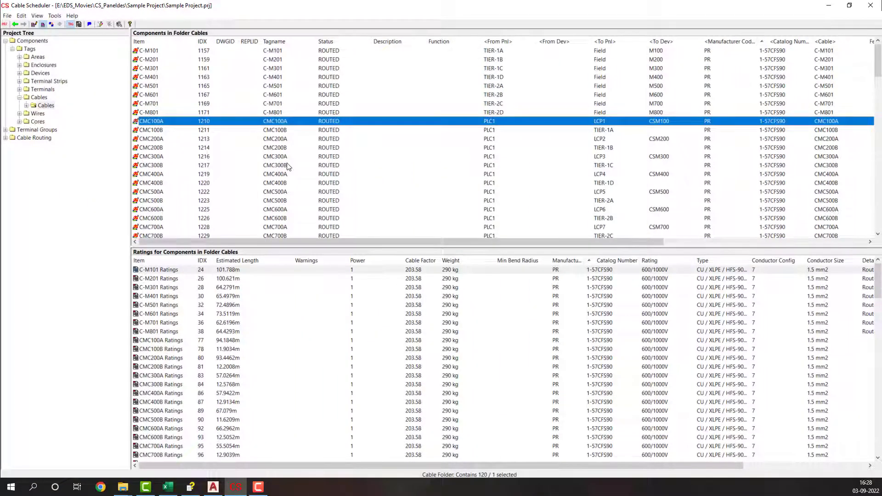
pyautogui.scroll(-2, 288, 166)
pyautogui.keyDown('shift'); pyautogui.click(285, 200); pyautogui.keyUp('shift')
pyautogui.rightClick(280, 177)
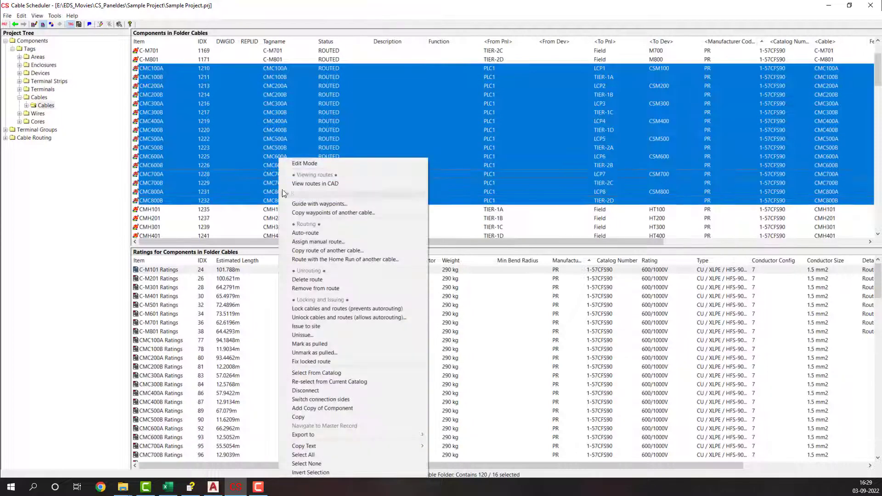
pyautogui.click(302, 307)
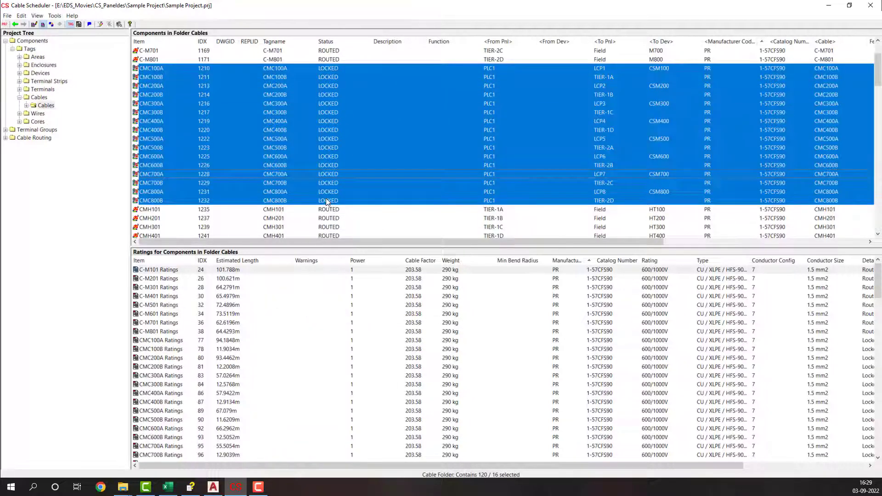
# Issue cables C-TX01 to C-TX05 to site
pyautogui.scroll(-4, 327, 203)
pyautogui.click(278, 175)
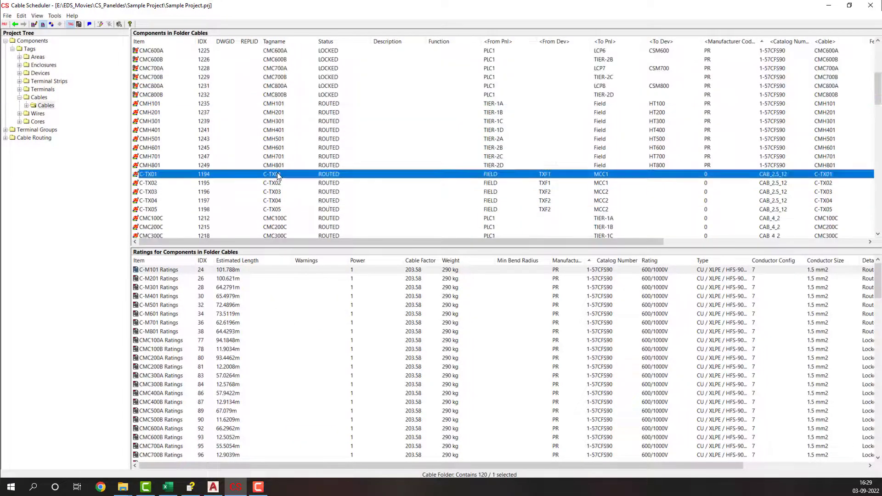
pyautogui.keyDown('shift'); pyautogui.click(279, 210); pyautogui.keyUp('shift')
pyautogui.rightClick(274, 189)
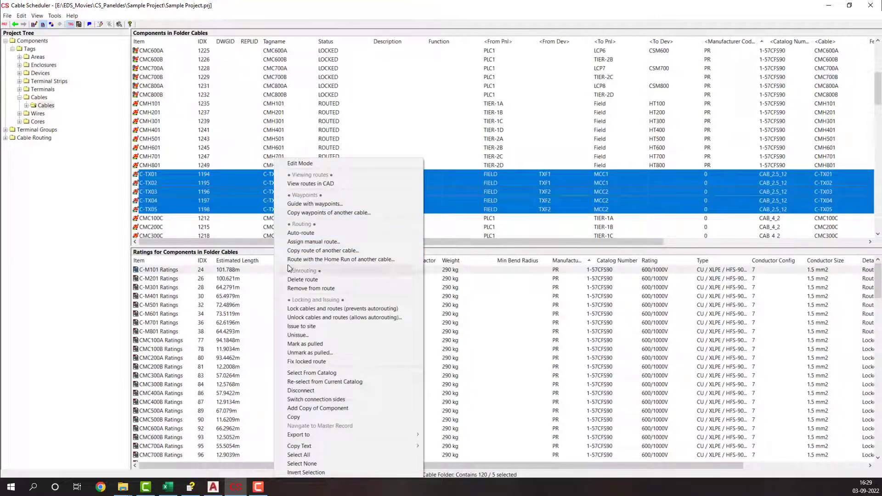
pyautogui.click(292, 328)
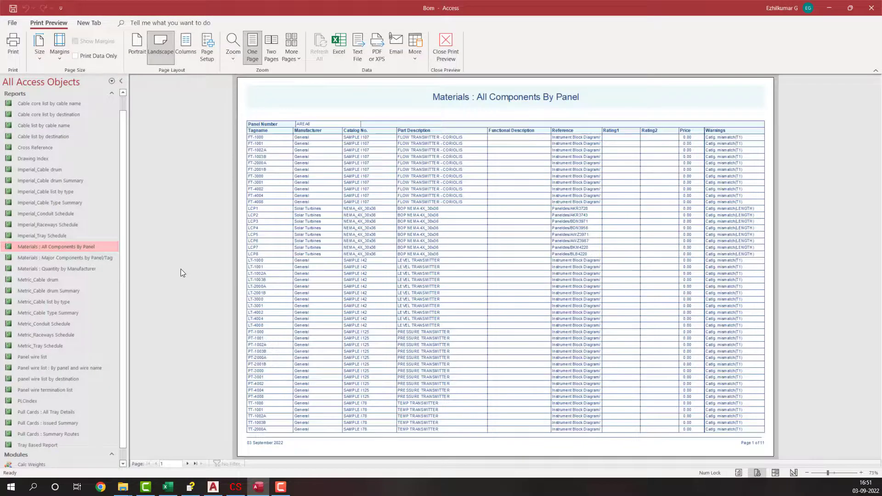
# Scroll the Metric_Cable drum 'Cable Drum Report' preview to page 3, showing Drum11–Drum15 and wastage
pyautogui.scroll(-2, 180, 269)
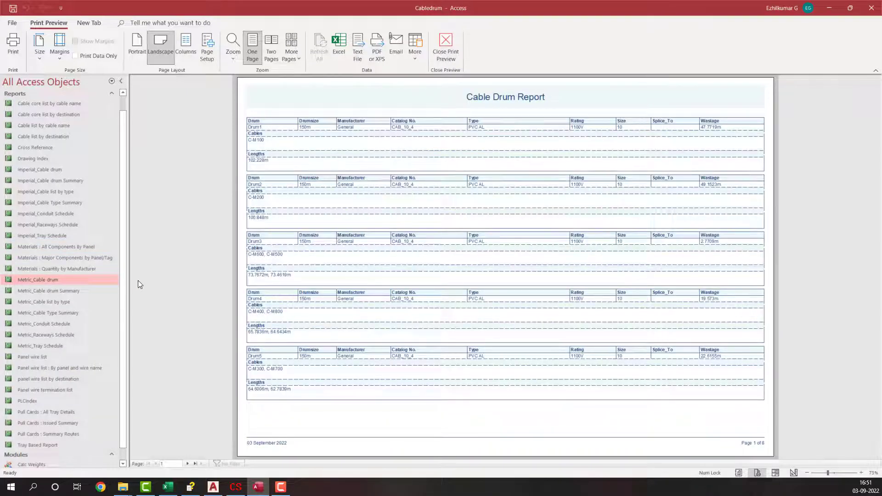
pyautogui.scroll(-1, 139, 283)
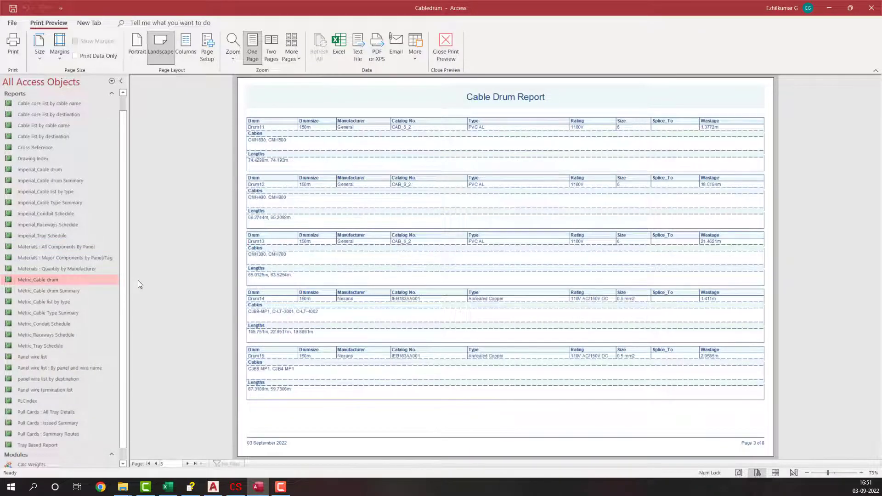